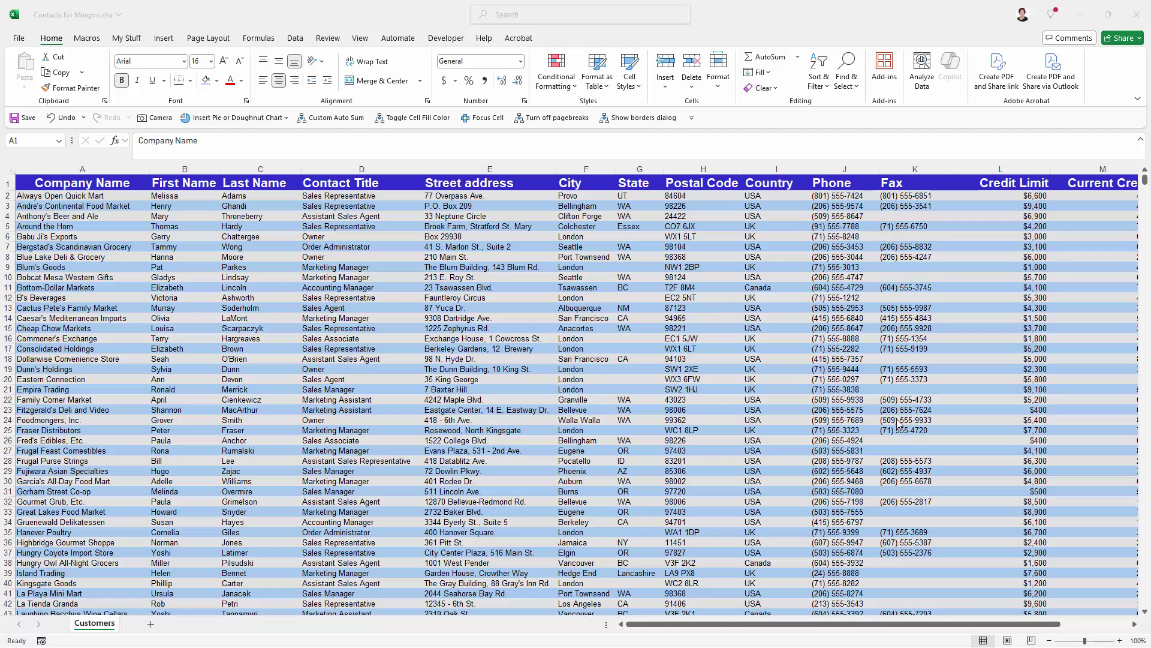
Zoom out and scroll to see the empty rows past the customer data, then zoom back to 98%.
left_click(1071, 643)
left_click(1072, 643)
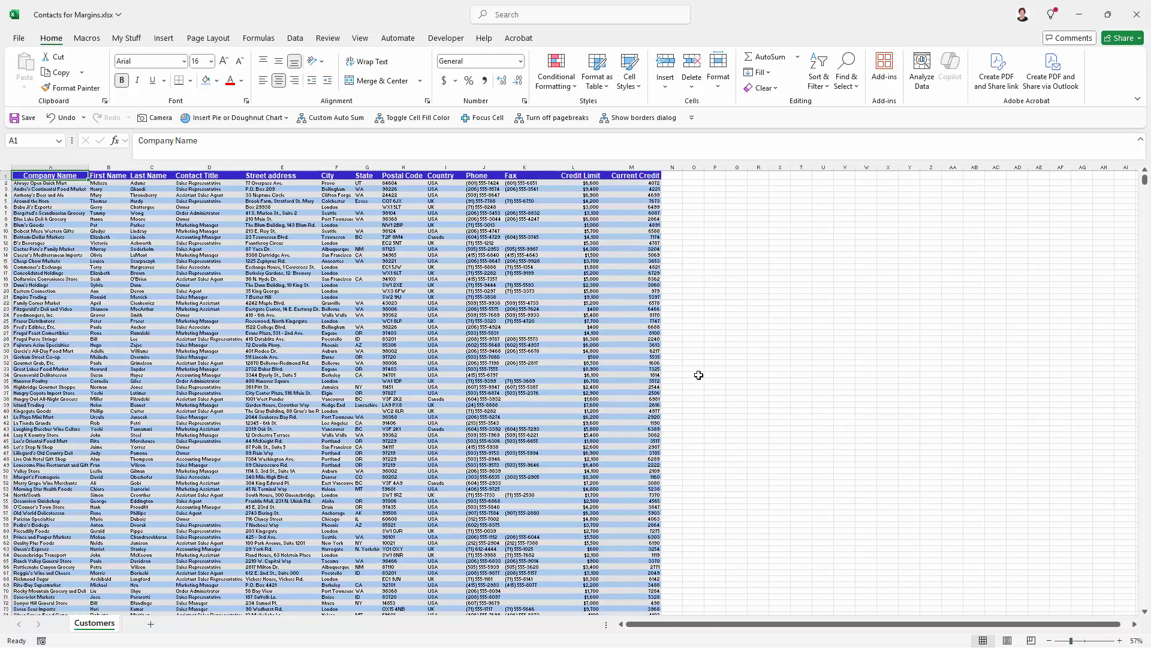
scroll(708, 381, "down", 5)
scroll(716, 389, "down", 2)
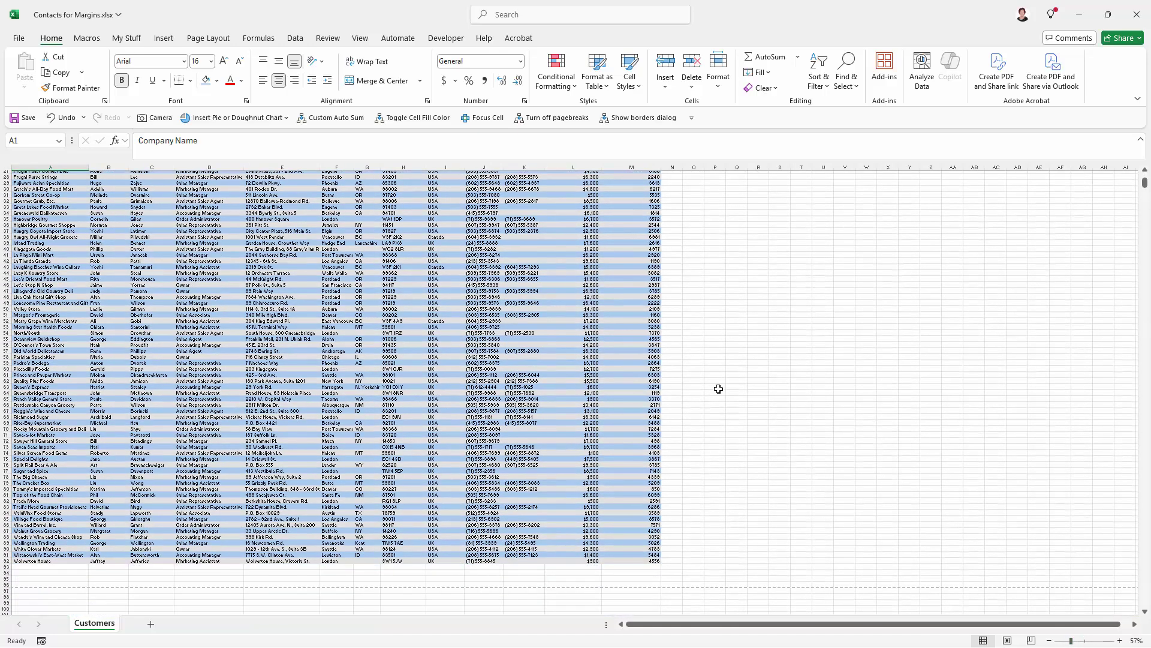
scroll(718, 388, "up", 7)
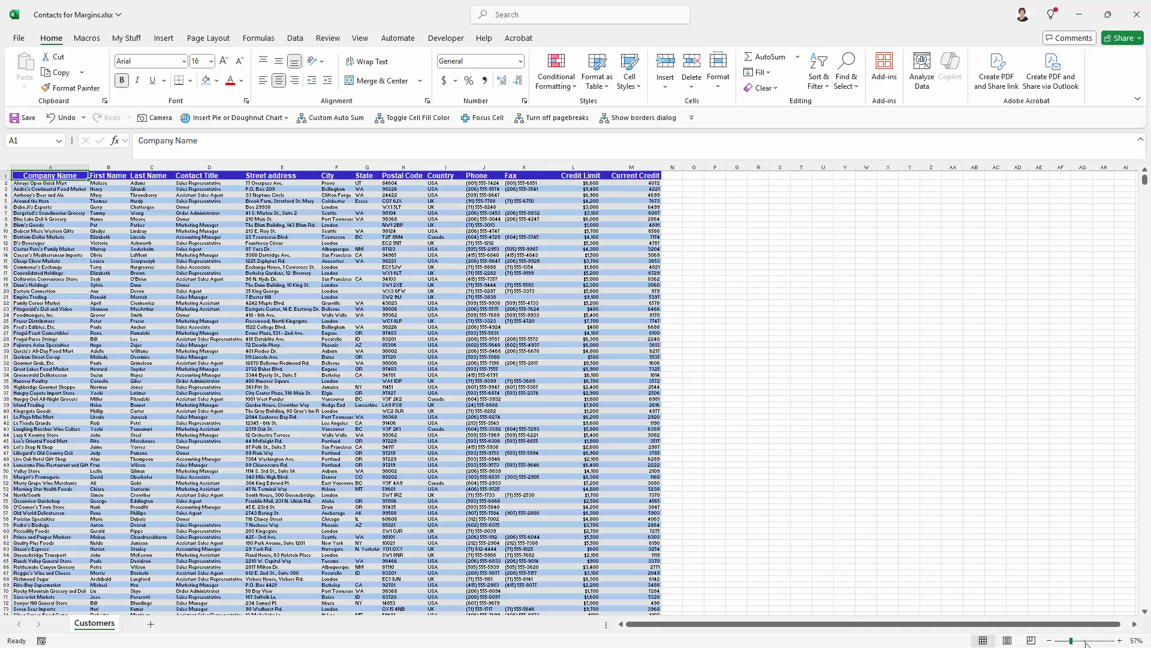
left_click(1083, 643)
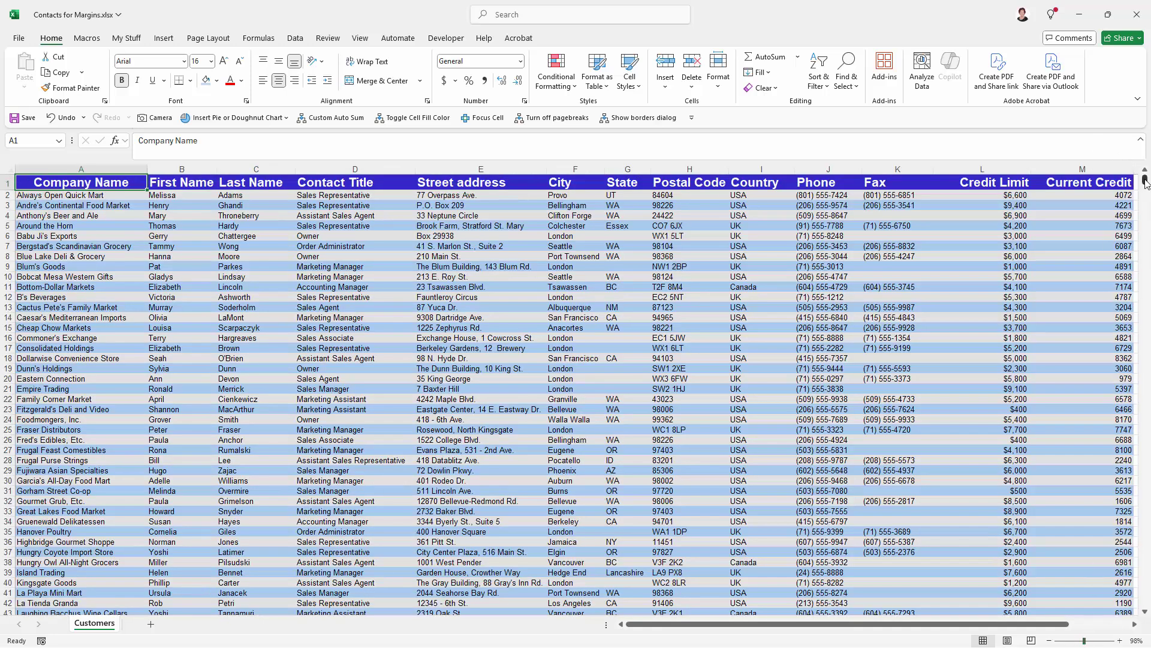
mouse_move(1145, 183)
left_mouse_down()
mouse_move(1147, 617)
mouse_move(1145, 177)
left_mouse_up()
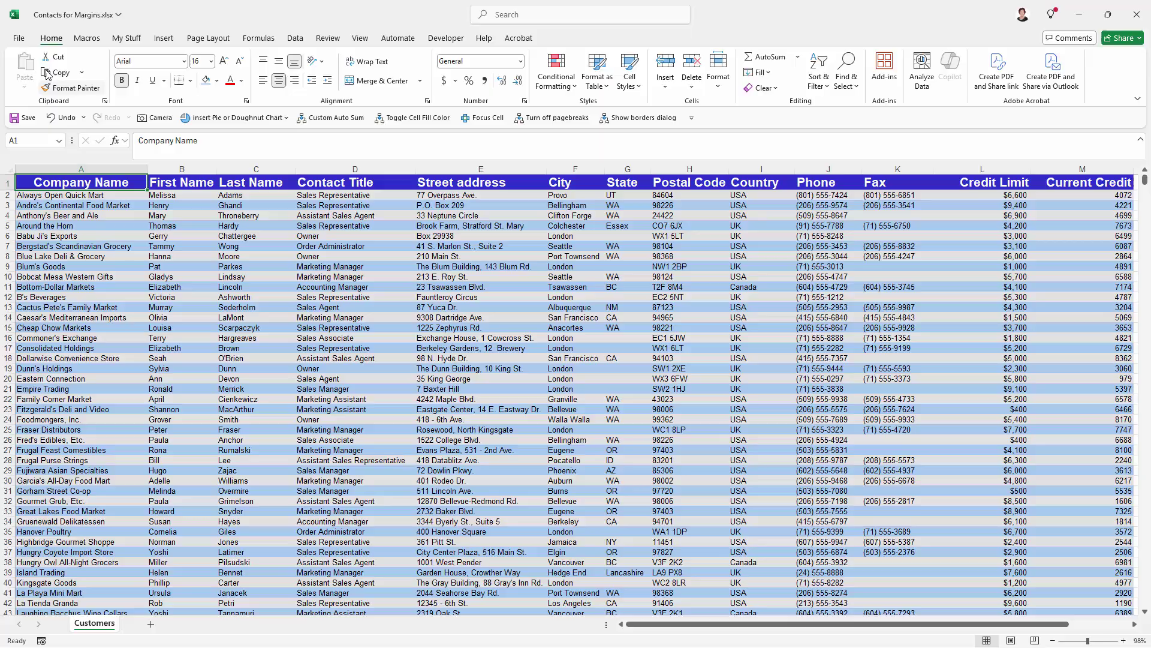
Page through the print preview showing 37 mostly blank pages, then go back to the worksheet.
left_click(13, 37)
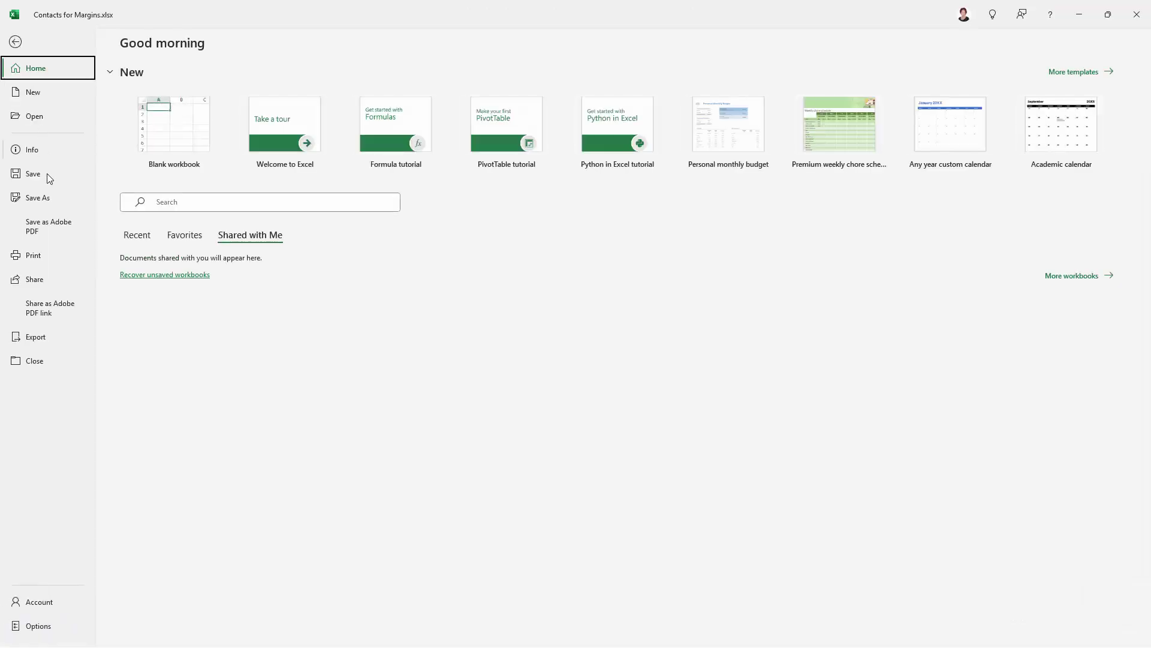
left_click(38, 259)
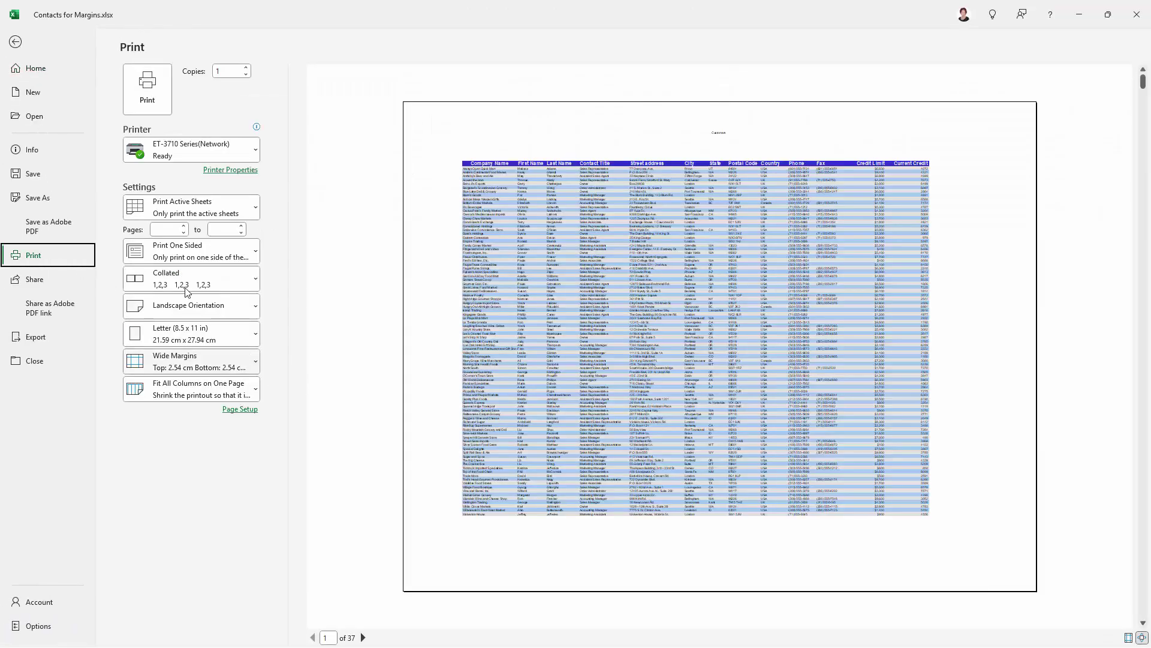
left_click(363, 638)
left_click(363, 637)
left_click(363, 637)
left_click(362, 638)
left_click(363, 637)
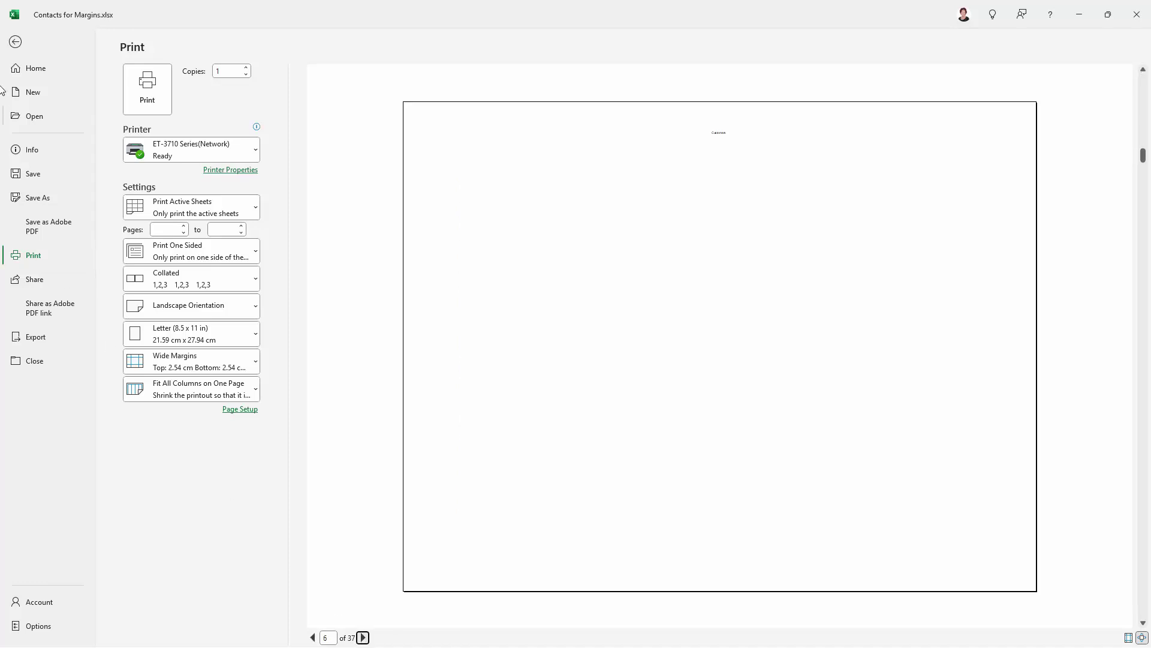
left_click(15, 41)
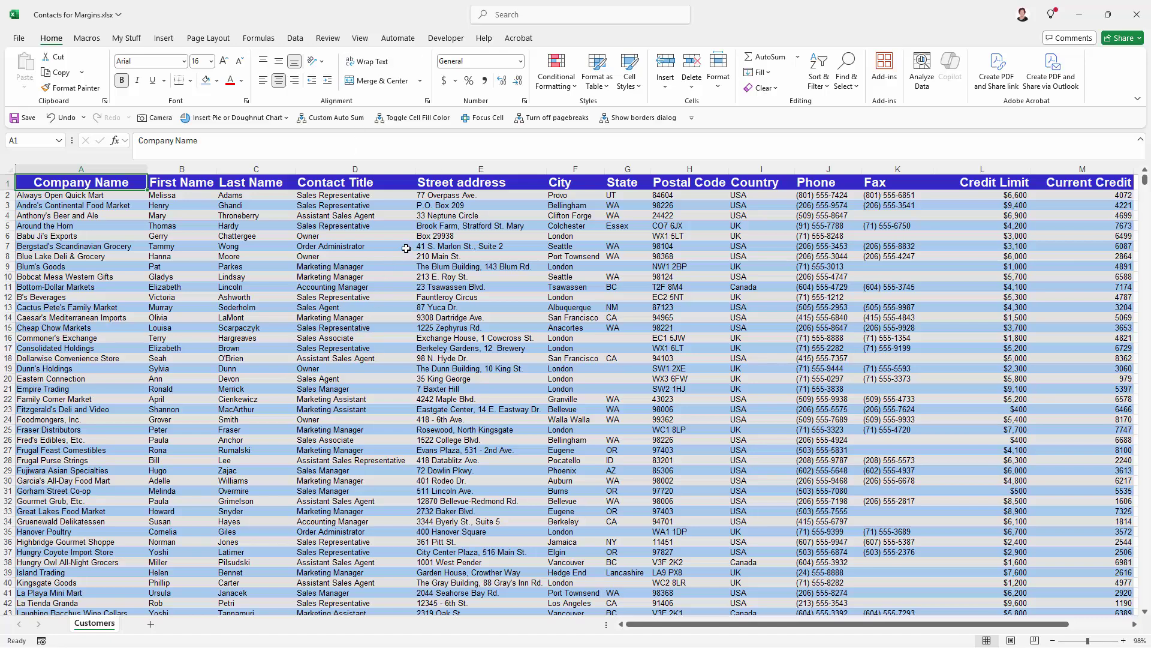
Select row 94 through the sheet's last row and delete them as sheet rows.
scroll(406, 247, "down", 19)
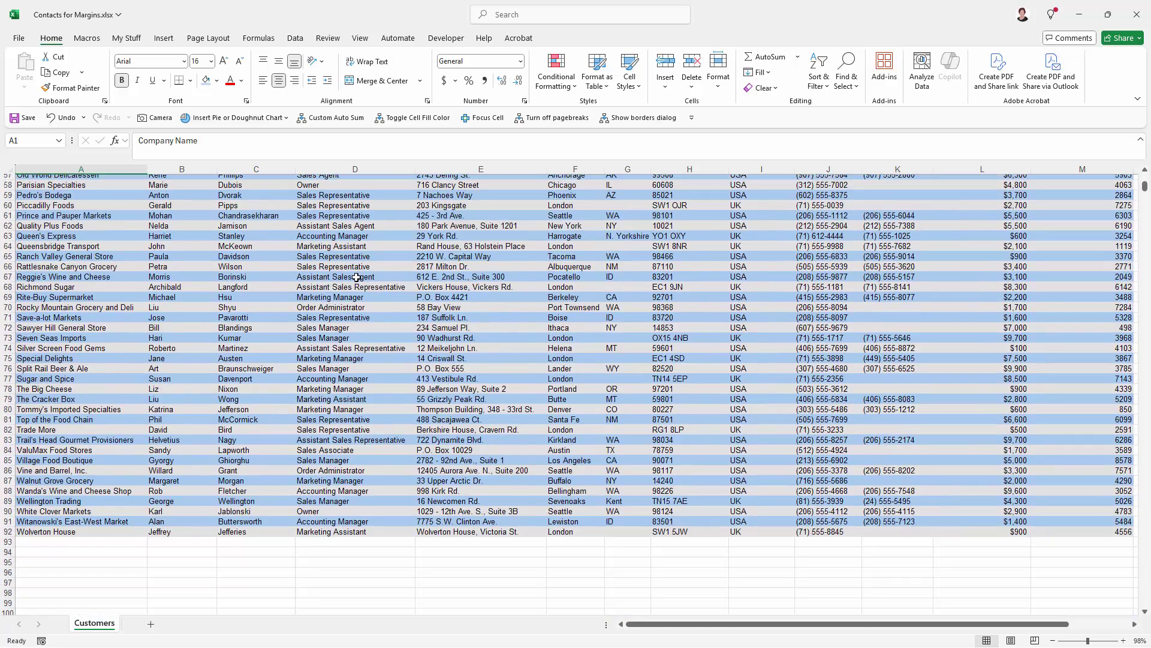
left_click(7, 552)
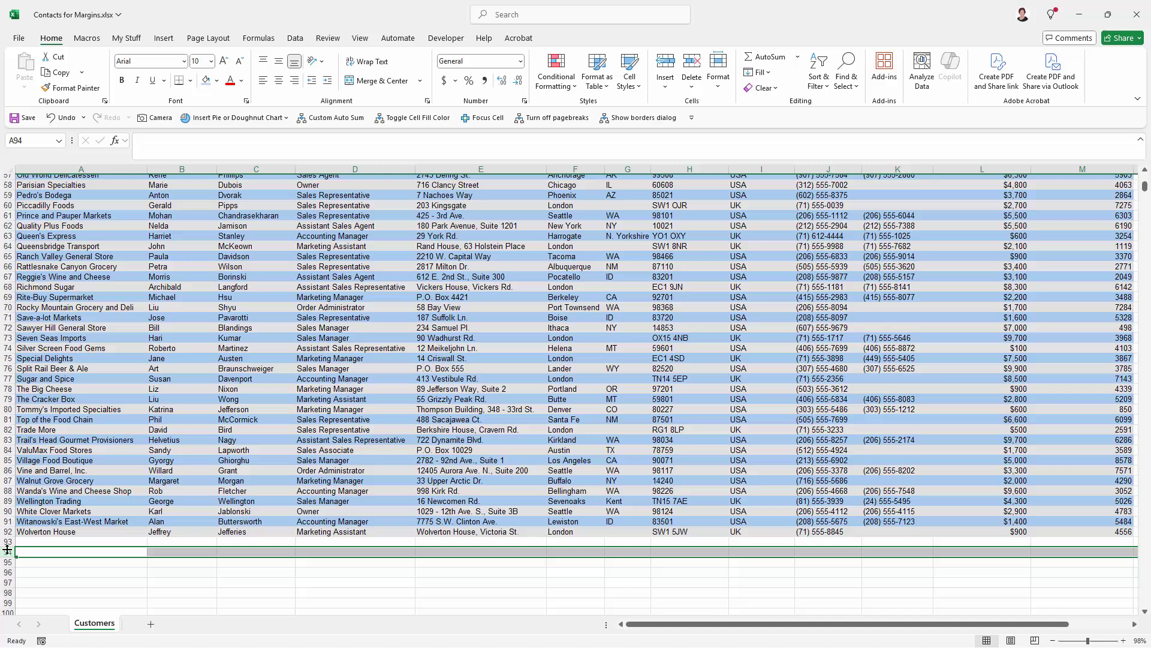
left_click_drag(6, 551, 7, 551)
key("shift+End")
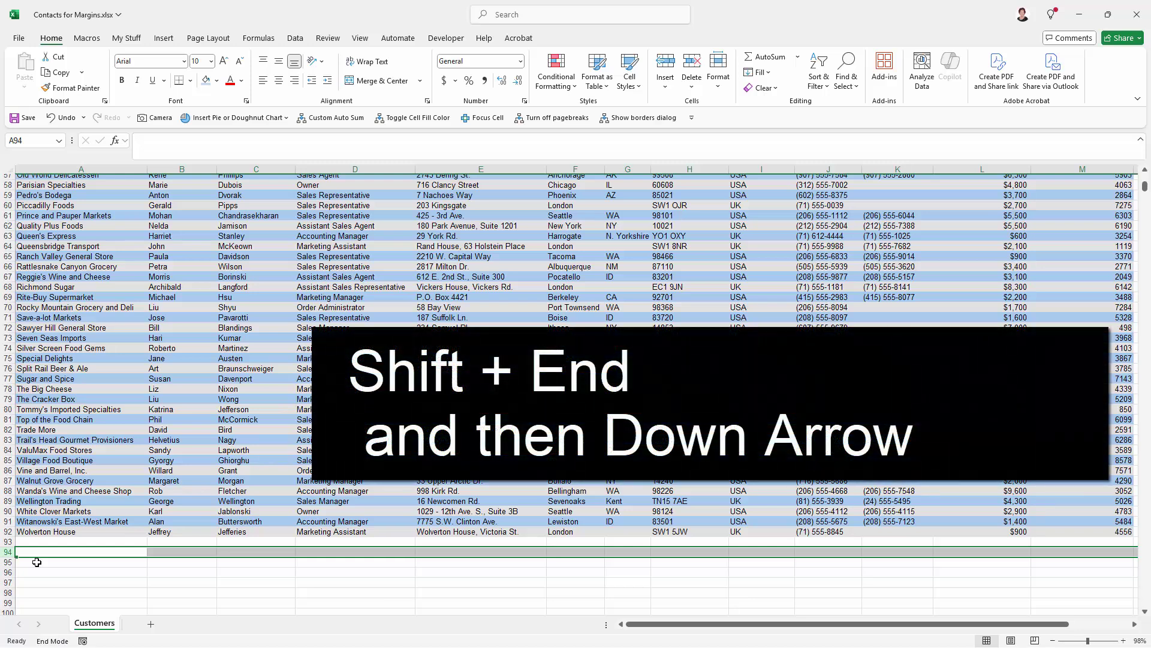
key("shift+Down")
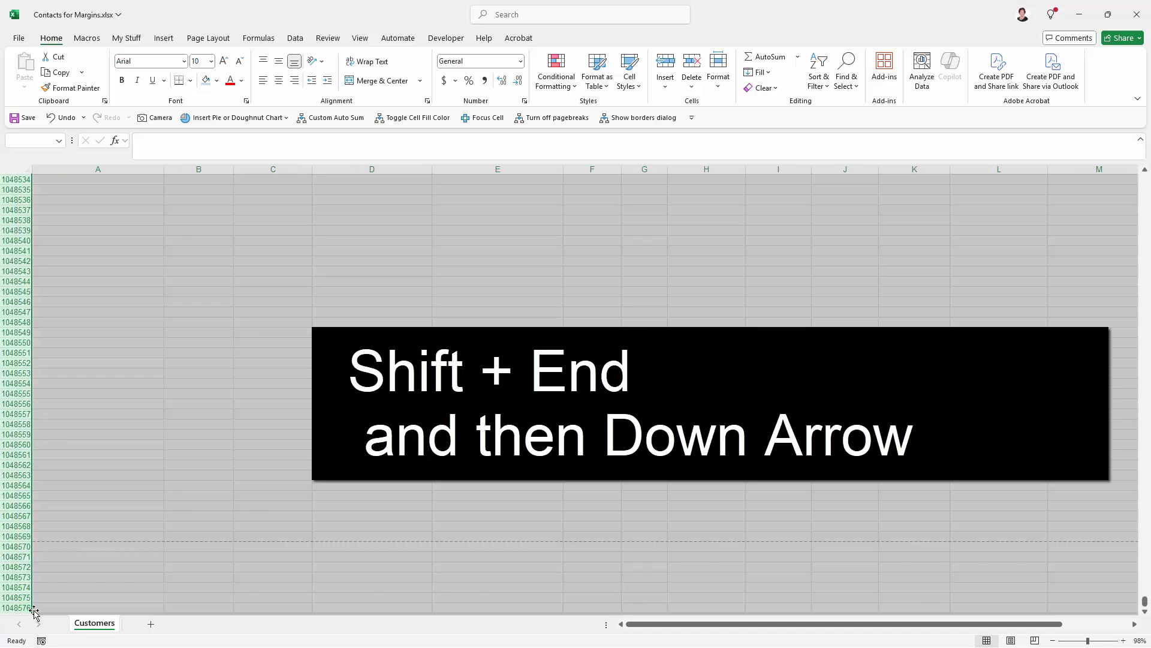
left_click(693, 89)
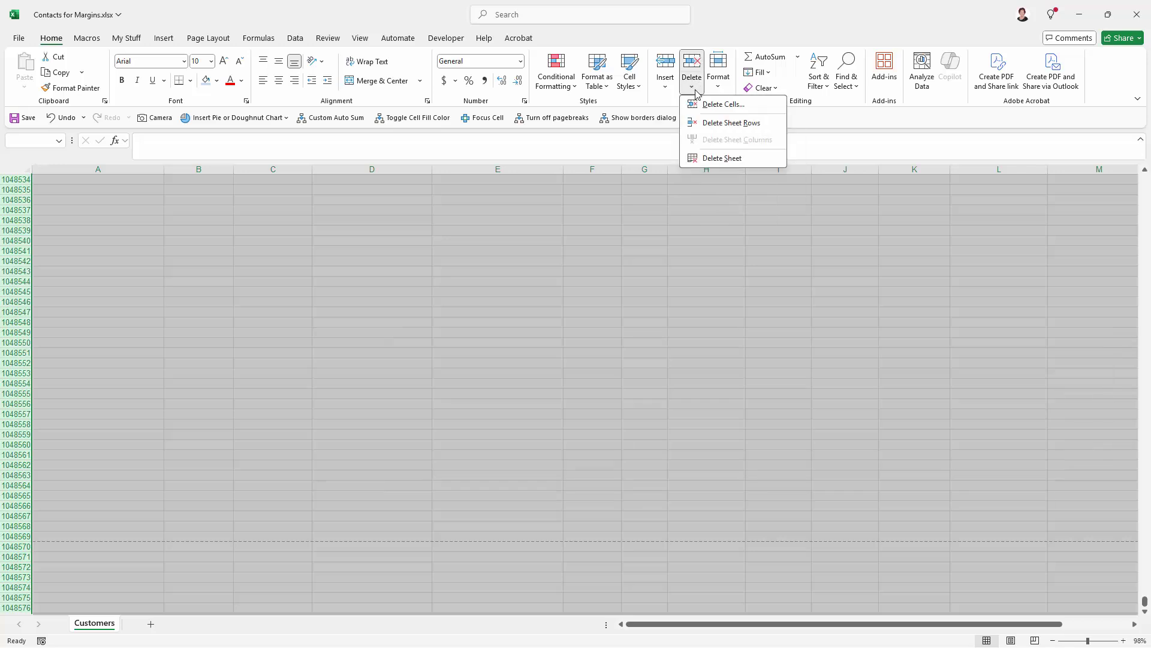
left_click(725, 124)
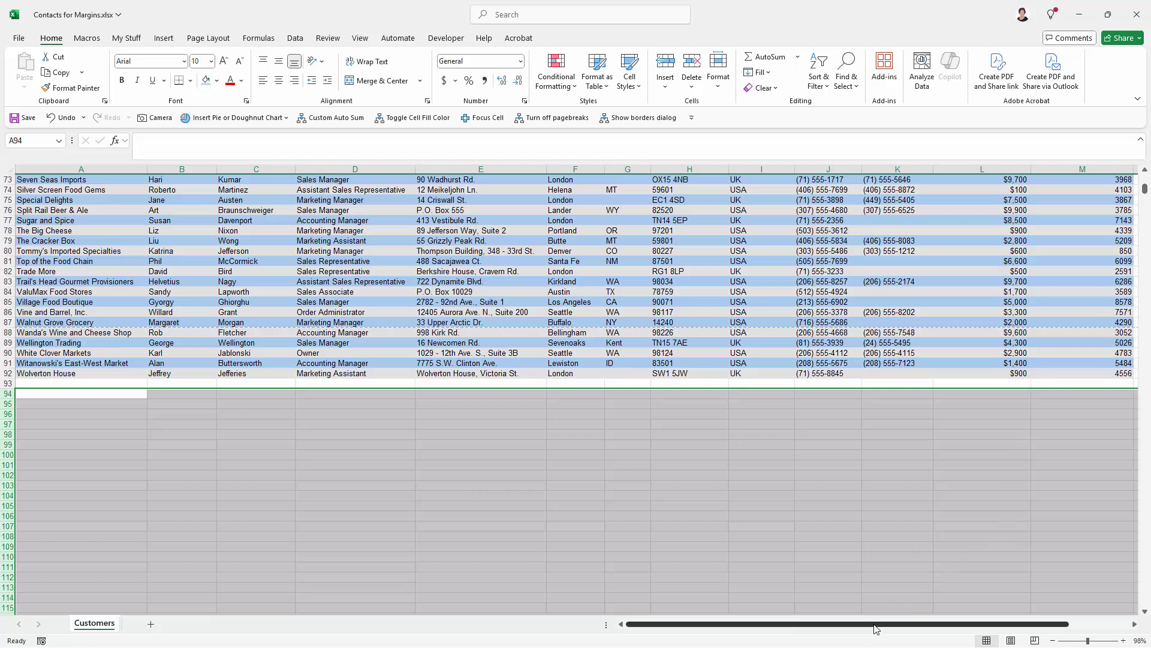
Select columns O through XFD and delete them as sheet columns.
left_click_drag(874, 629, 936, 627)
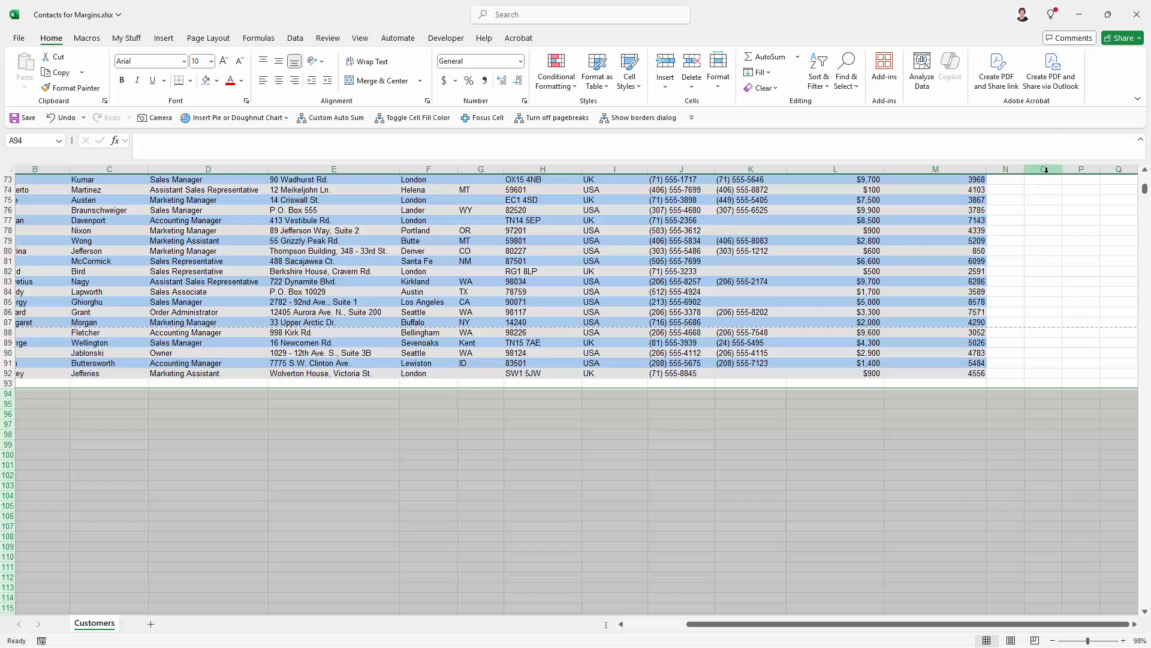
left_click_drag(1144, 189, 1145, 178)
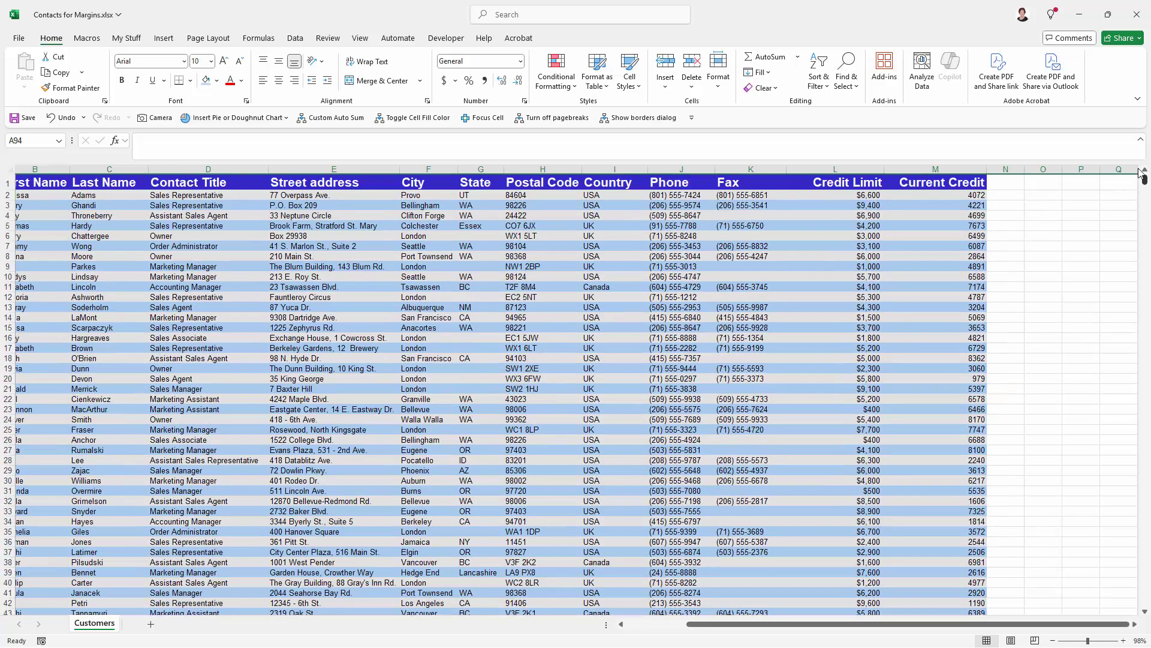
left_click(1043, 169)
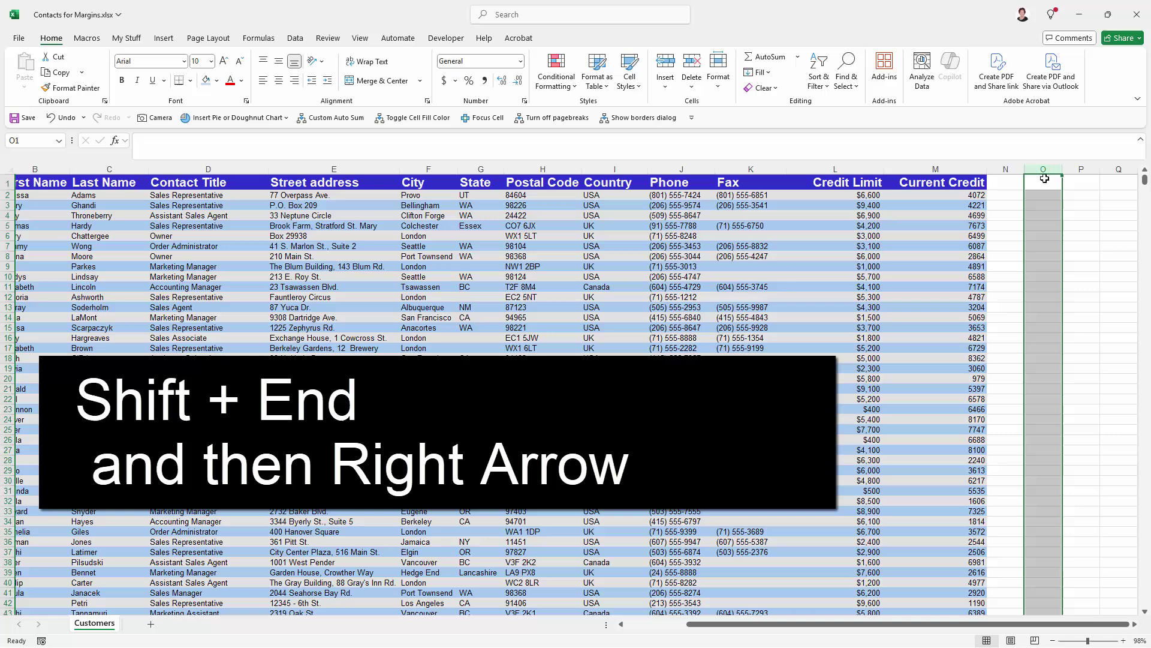
key("shift+End")
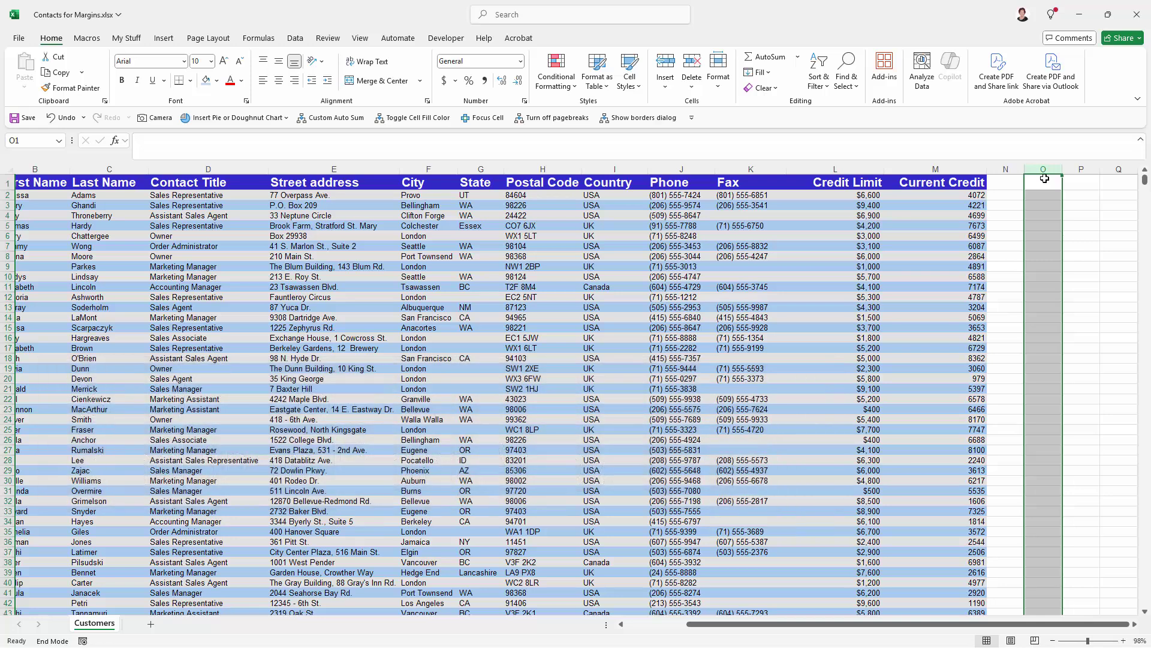
key("shift+Right")
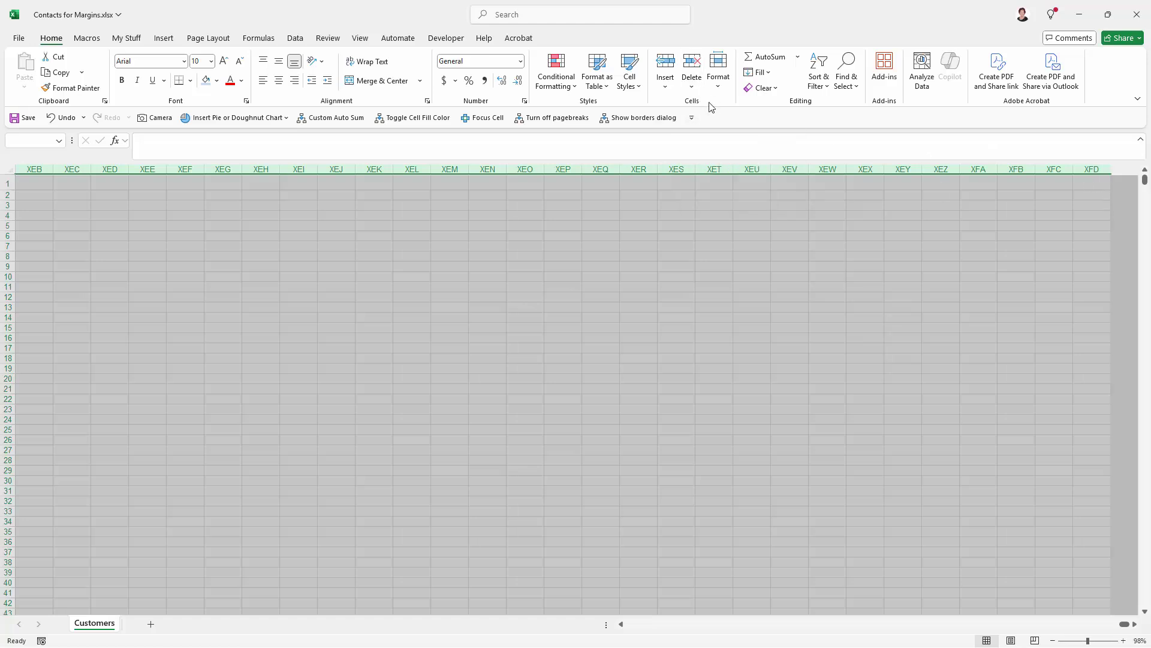
left_click(692, 88)
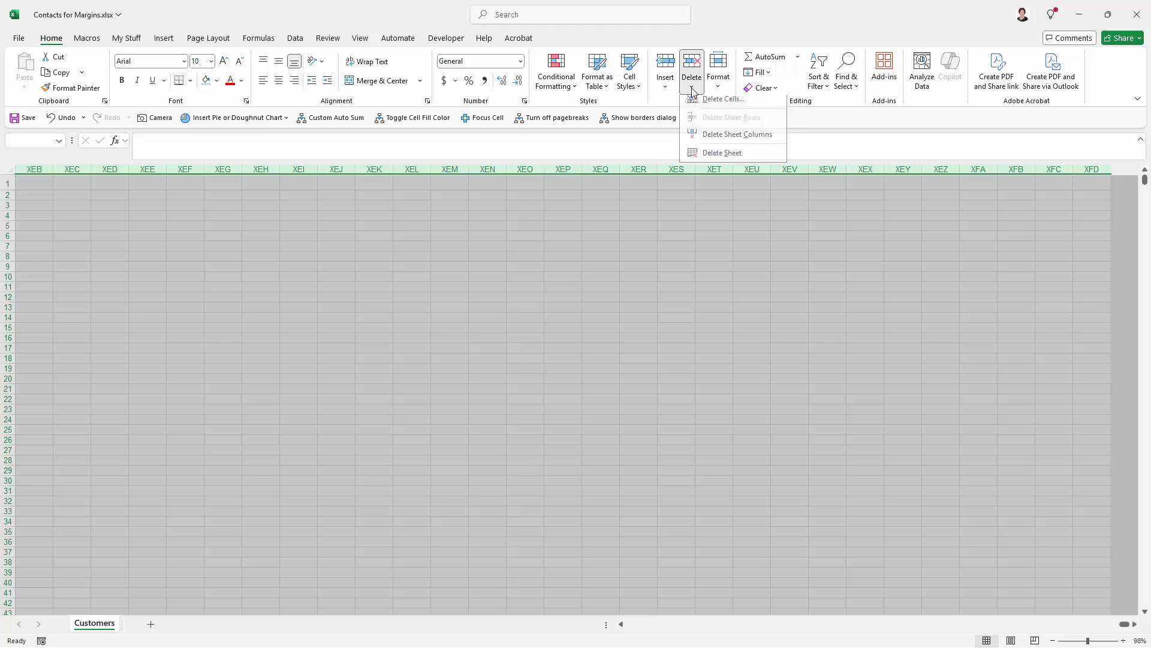
left_click(719, 144)
left_click(465, 399)
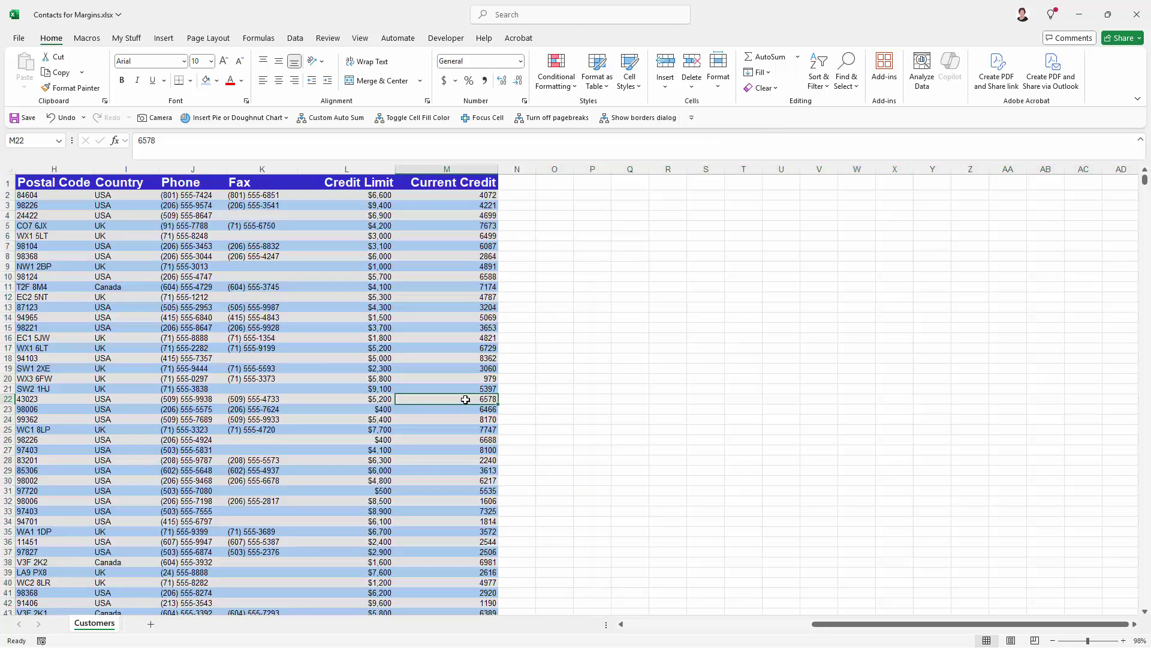
Jump back to cell A1 with Ctrl+Home.
key("ctrl+Home")
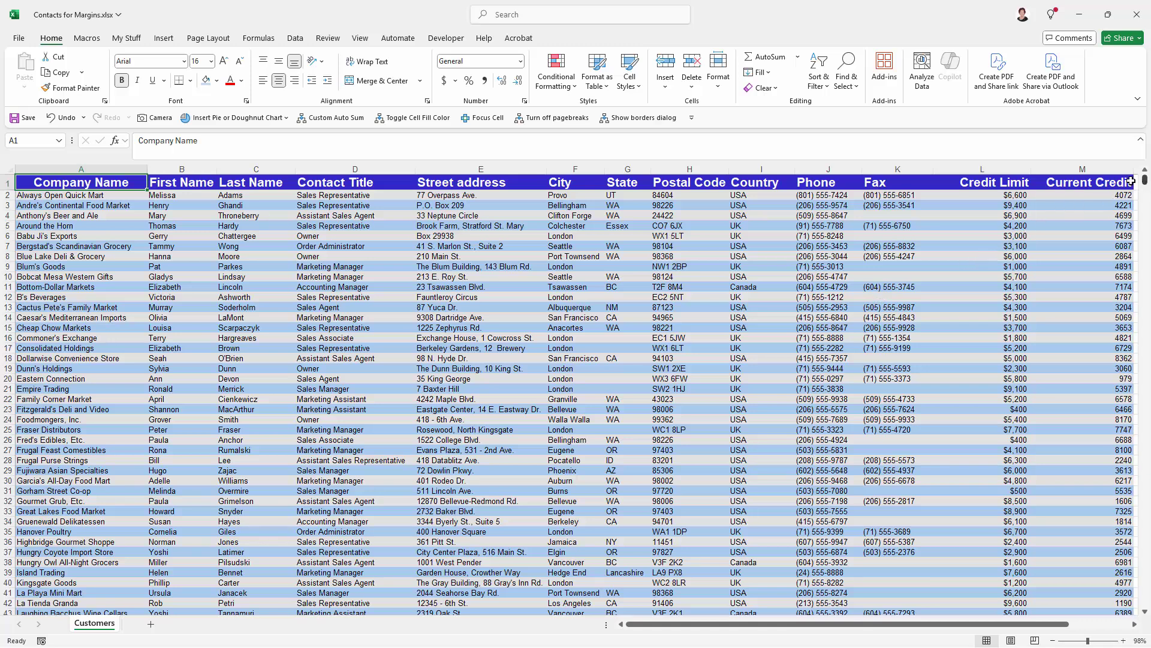
Save the trimmed Contacts workbook, accepting the Document Inspector warning.
left_click(20, 39)
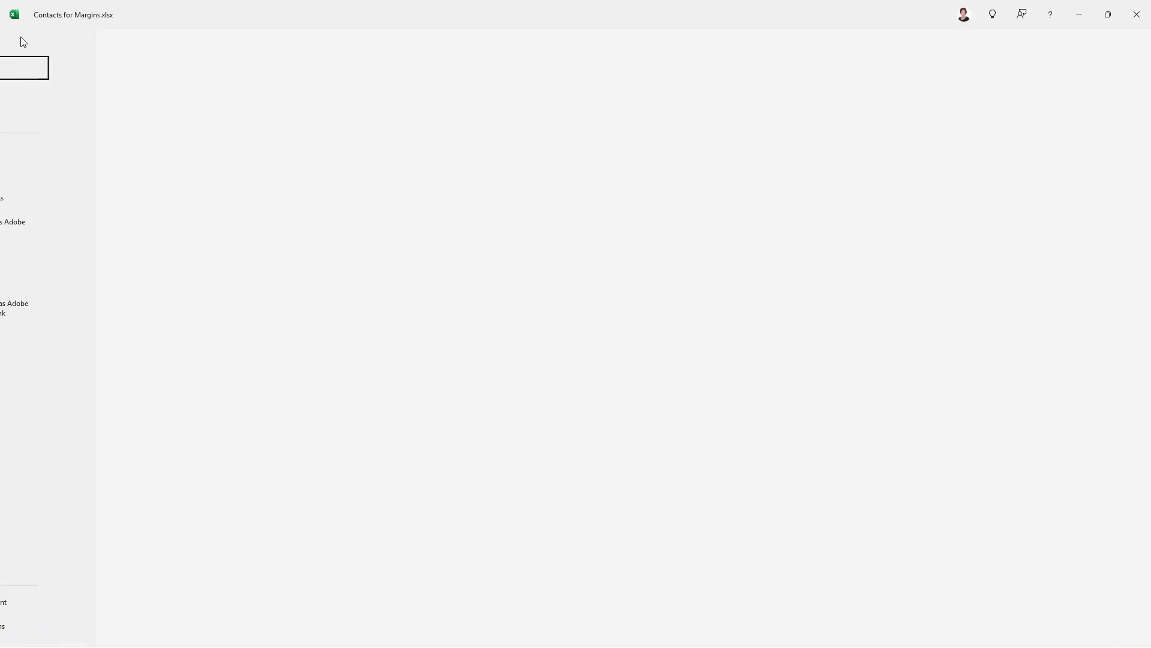
left_click(37, 177)
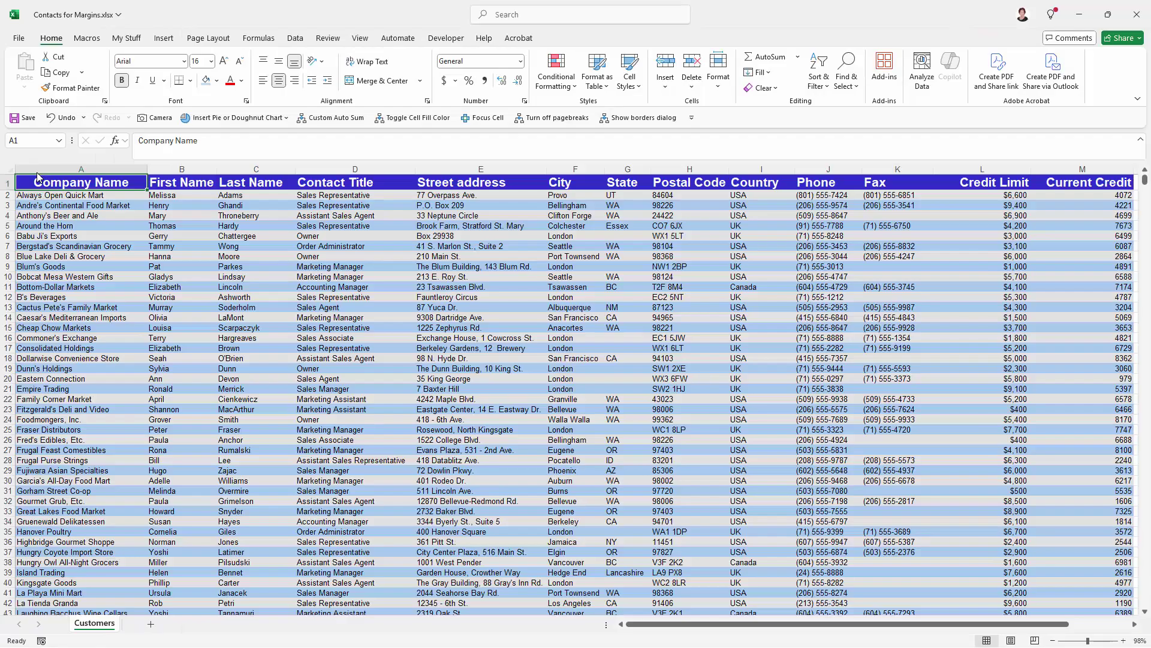
left_click(564, 364)
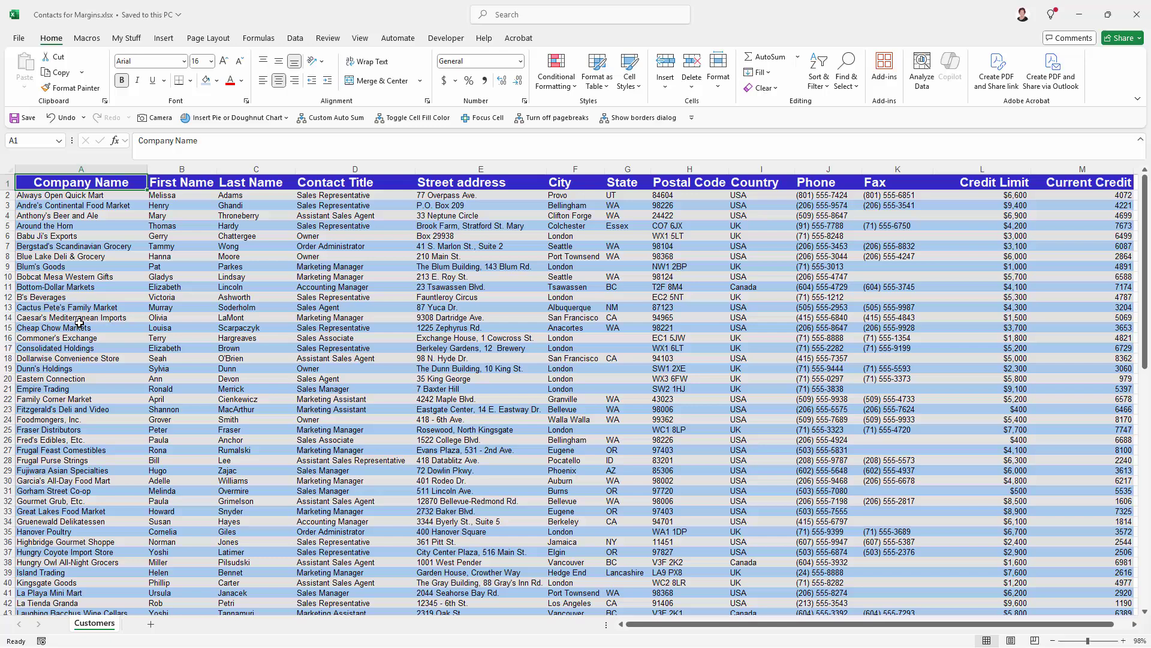
Check the print preview, which now shows the Customers sheet on 2 landscape pages.
left_click(18, 38)
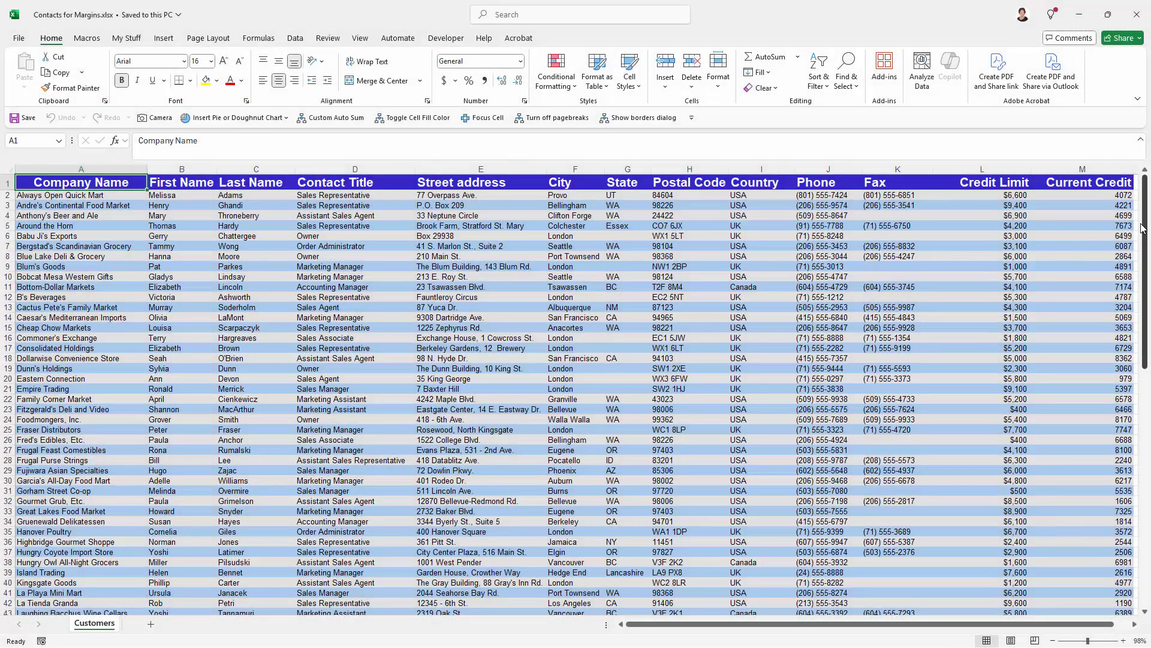
left_click_drag(1144, 216, 1141, 192)
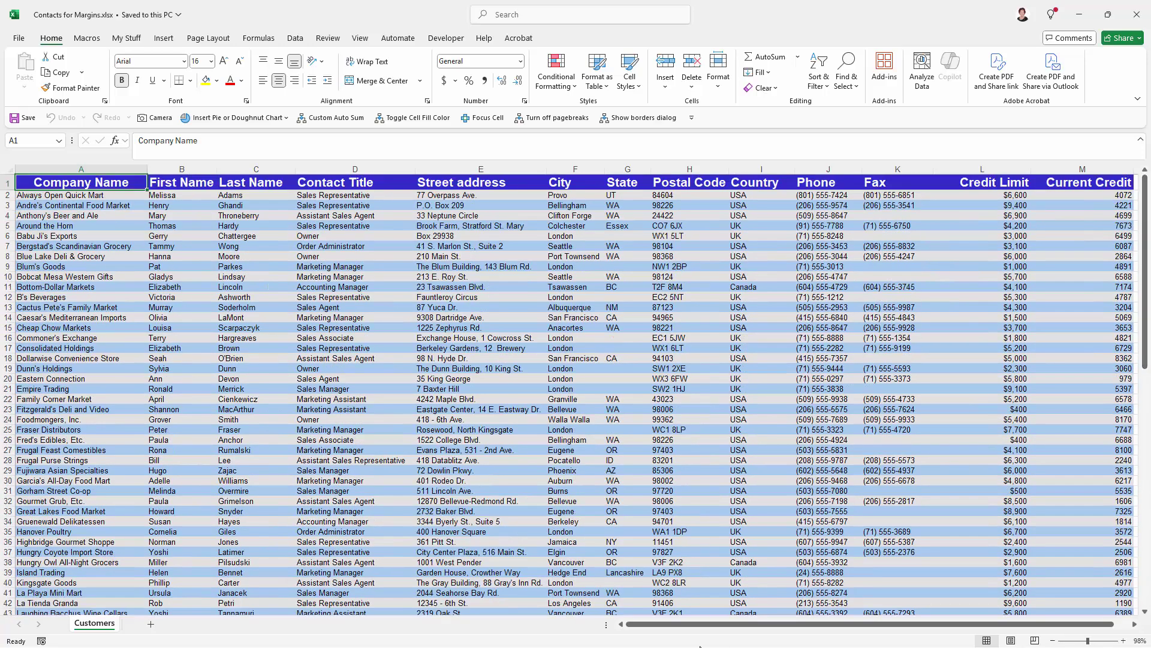
mouse_move(672, 628)
left_mouse_down()
mouse_move(740, 627)
mouse_move(660, 625)
left_mouse_up()
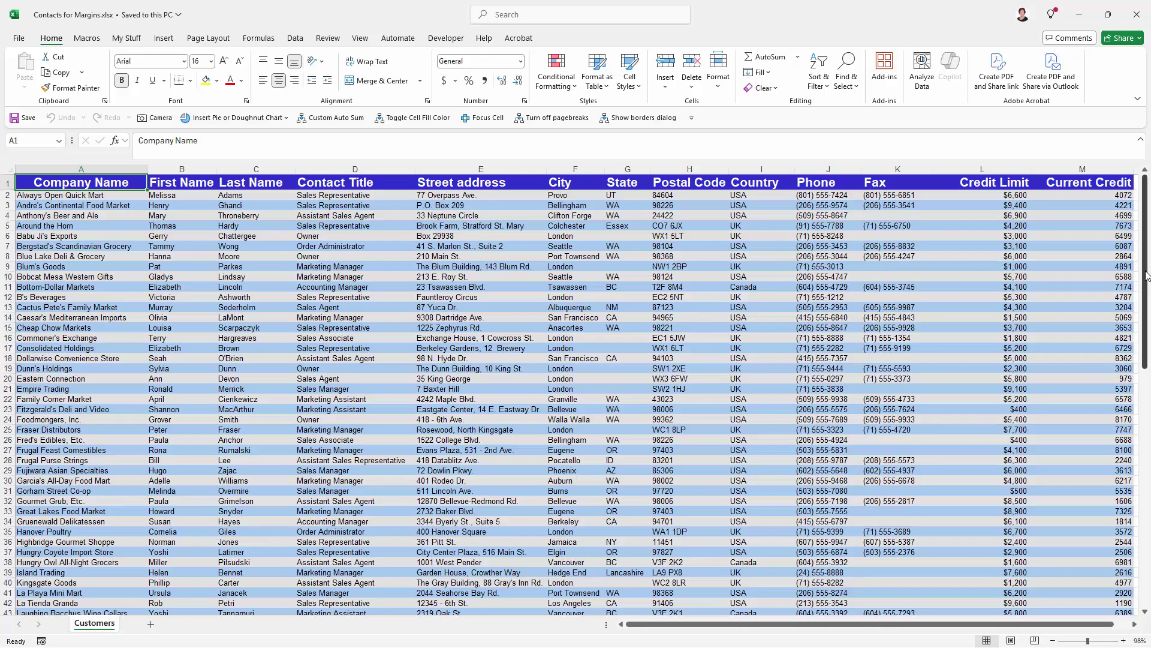
left_click_drag(1146, 213, 1144, 162)
left_click(20, 37)
left_click(32, 258)
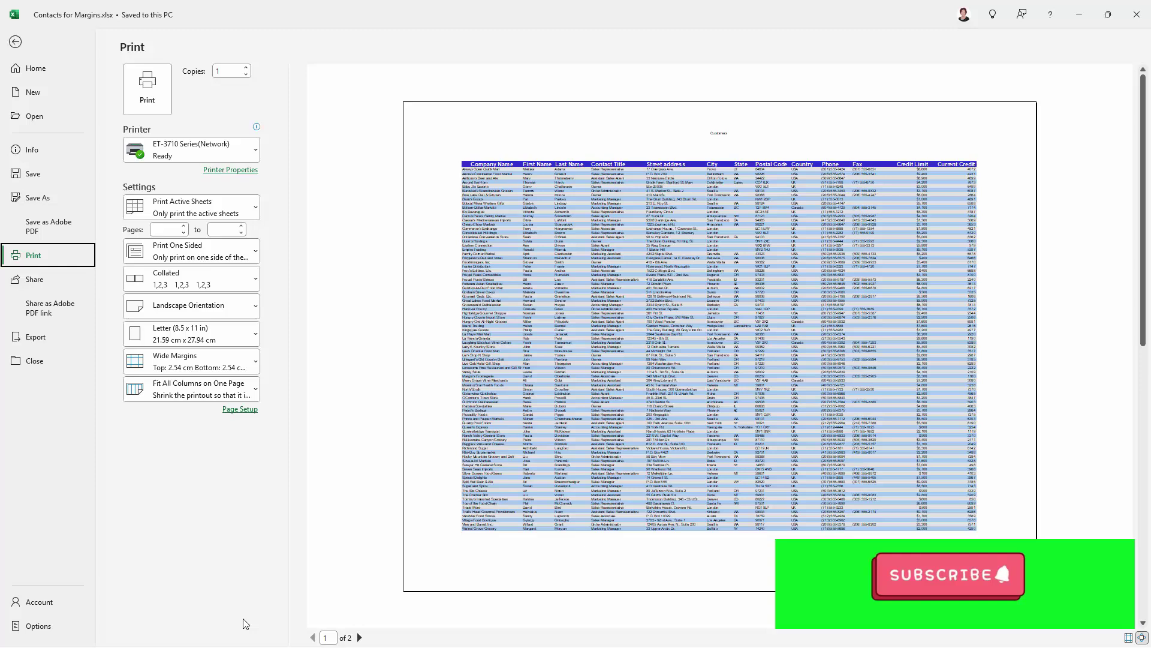
left_click(359, 637)
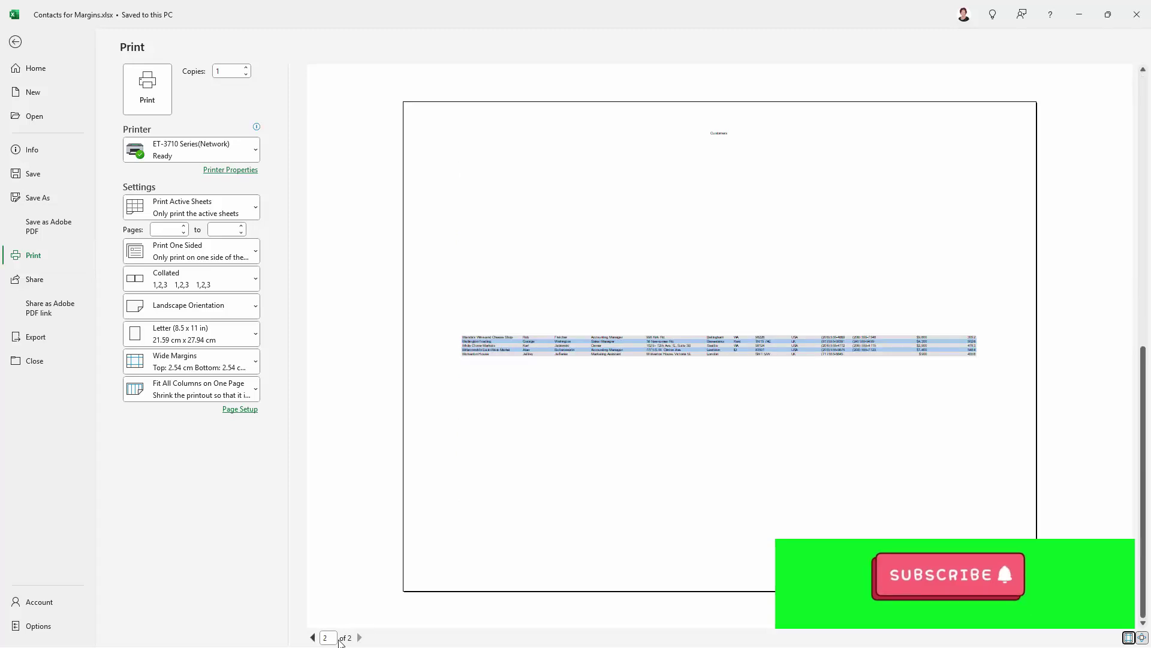
left_click(313, 636)
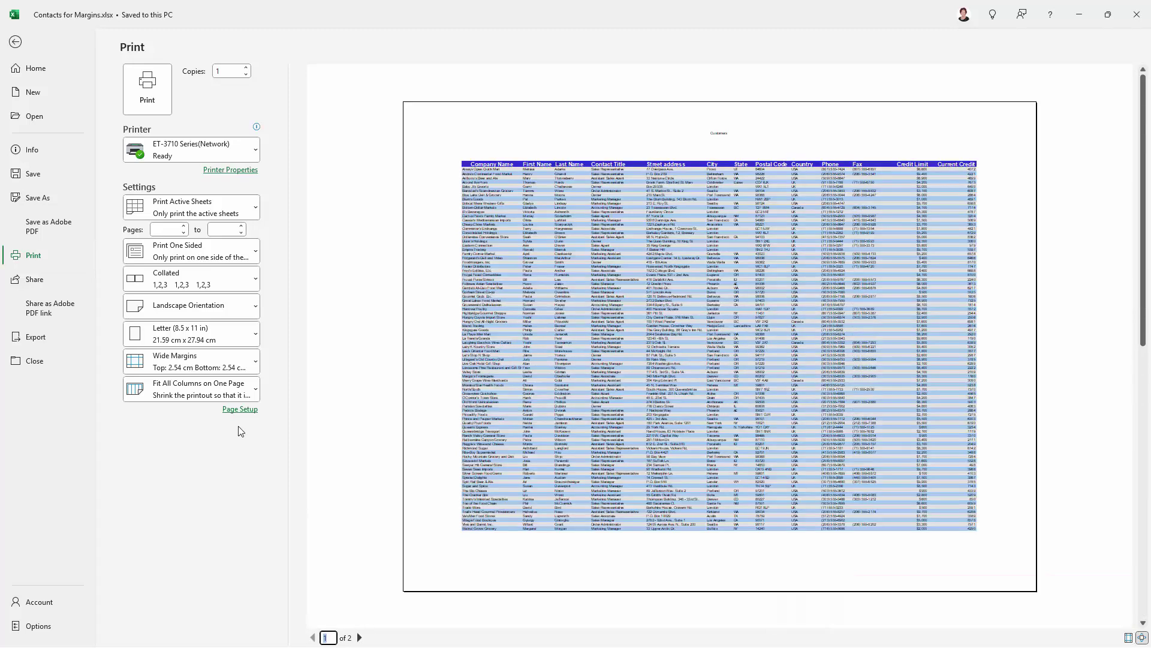
left_click(15, 41)
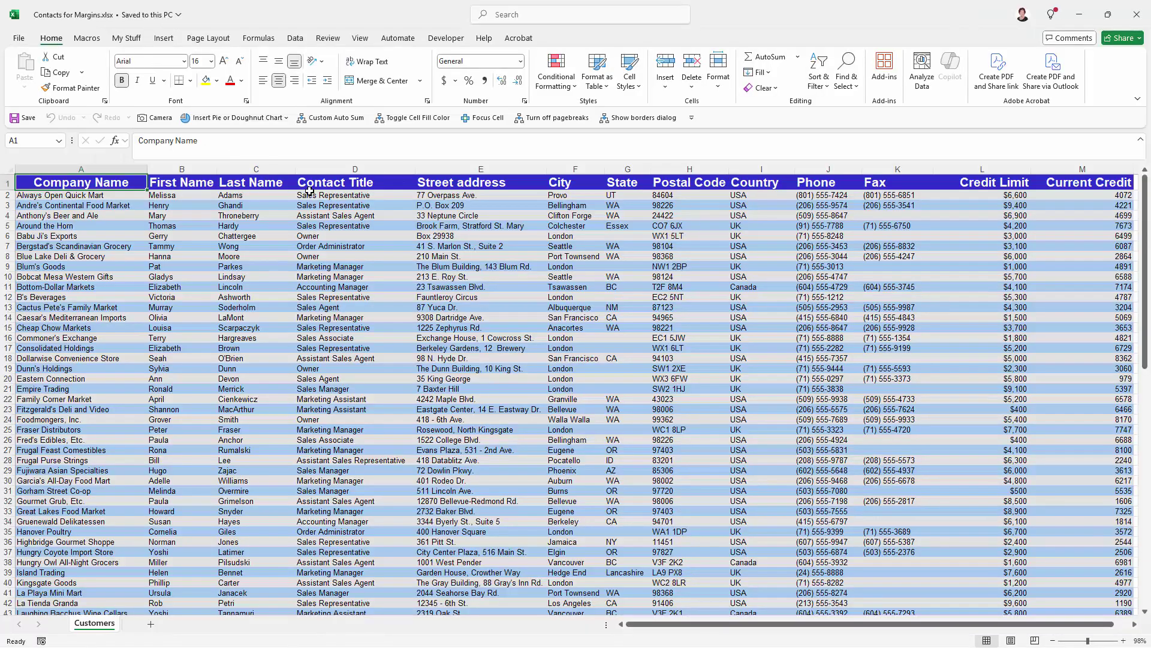